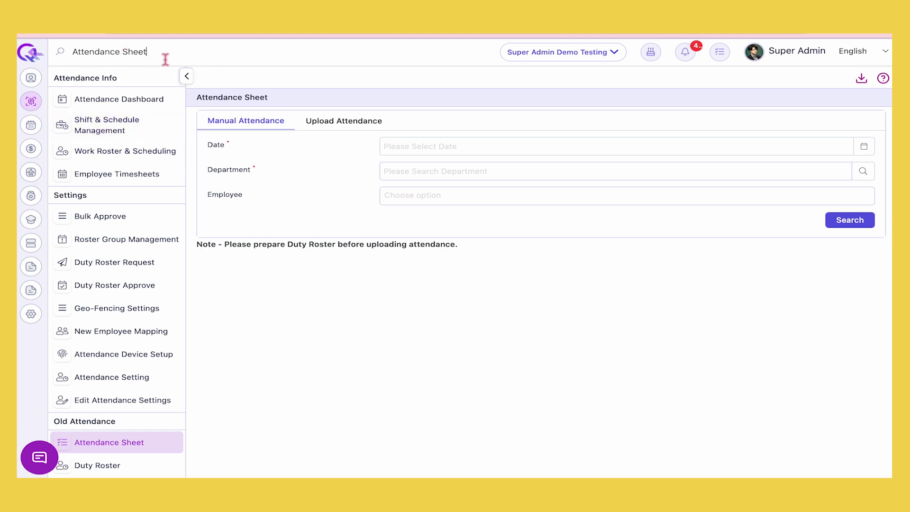
Find "Attendance" through quick navigation and open the Attendance Sheet page
{"action": "left_click_drag", "start_coordinate": [165, 59], "coordinate": [72, 57]}
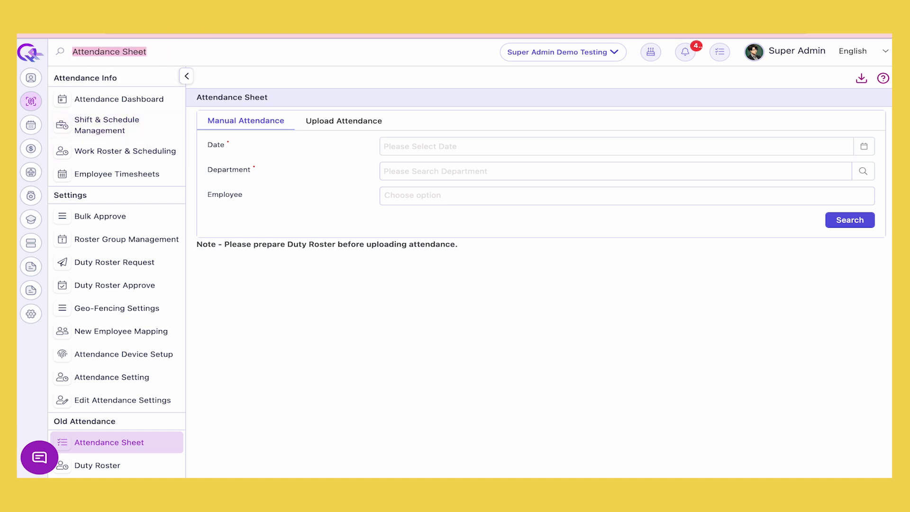
{"action": "type", "text": "Attendan"}
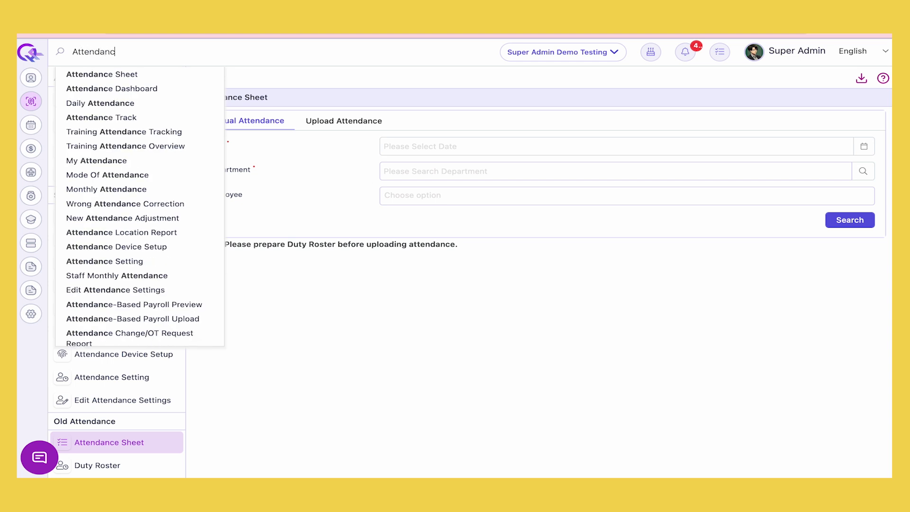
{"action": "type", "text": "ce"}
{"action": "left_click", "coordinate": [98, 76]}
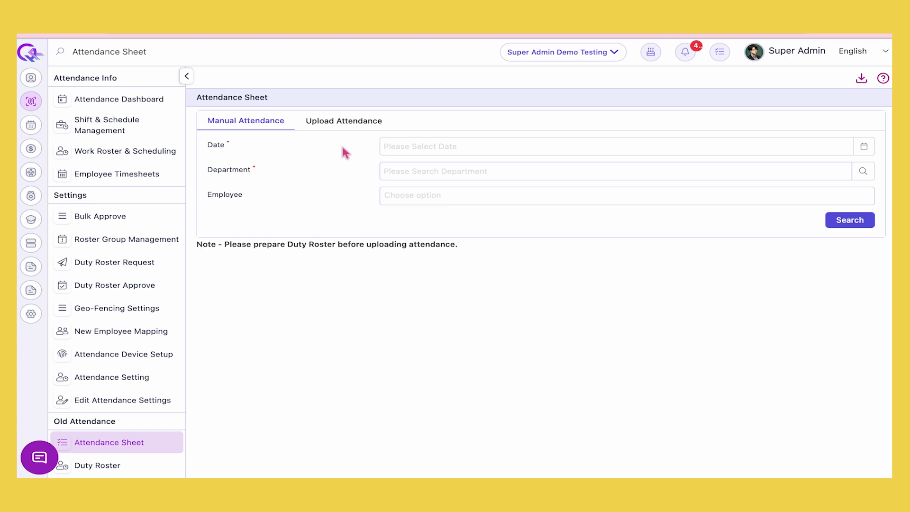
{"action": "left_click", "coordinate": [327, 124]}
{"action": "left_click", "coordinate": [250, 125]}
{"action": "left_click", "coordinate": [451, 155]}
{"action": "left_click", "coordinate": [579, 272]}
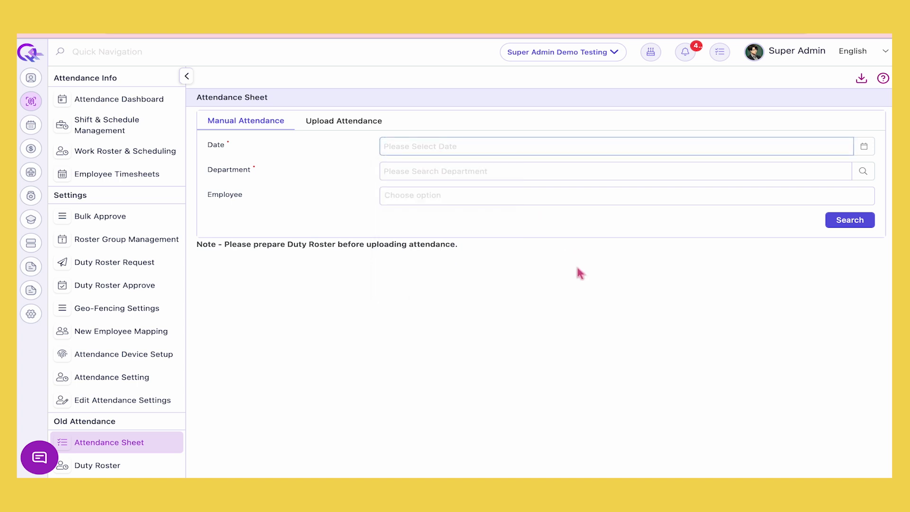
{"action": "left_click", "coordinate": [450, 177]}
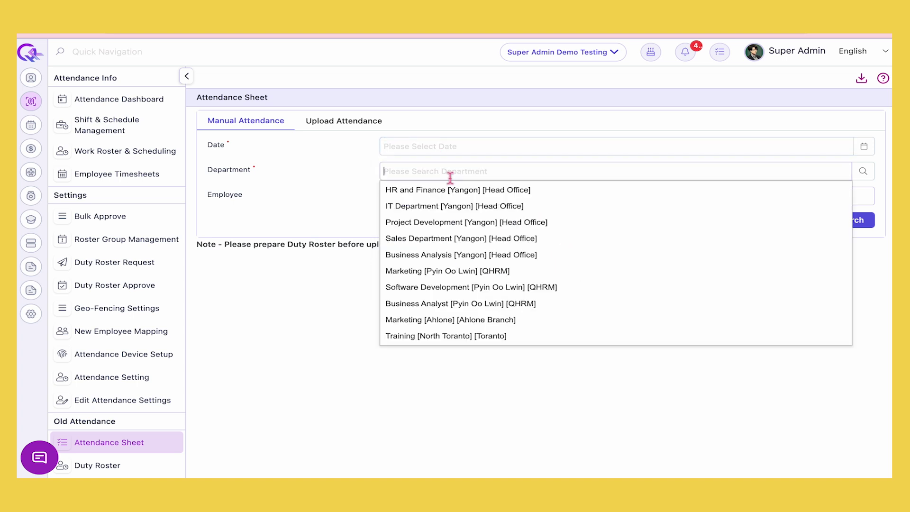
{"action": "left_click", "coordinate": [318, 331]}
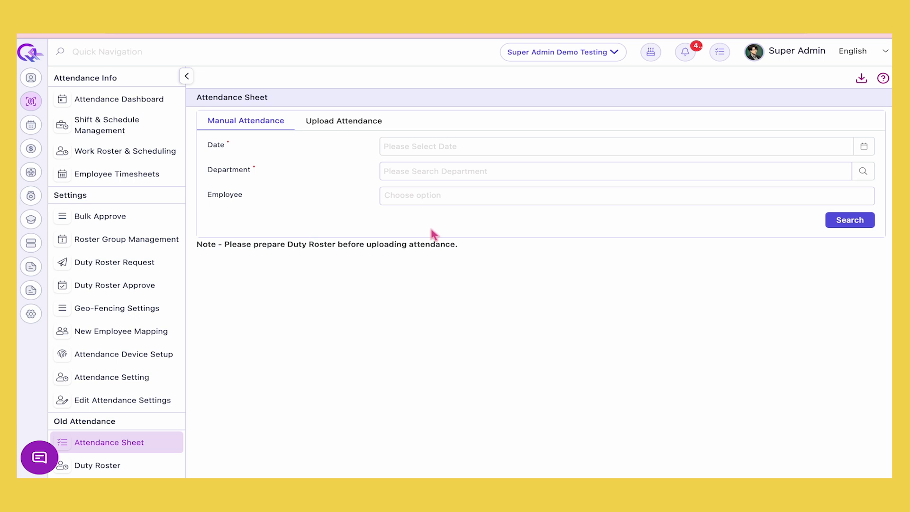
Search manual attendance for 03-Feb-2025 in the HR and Finance [Yangon] [Head Office] department
{"action": "left_click", "coordinate": [453, 172]}
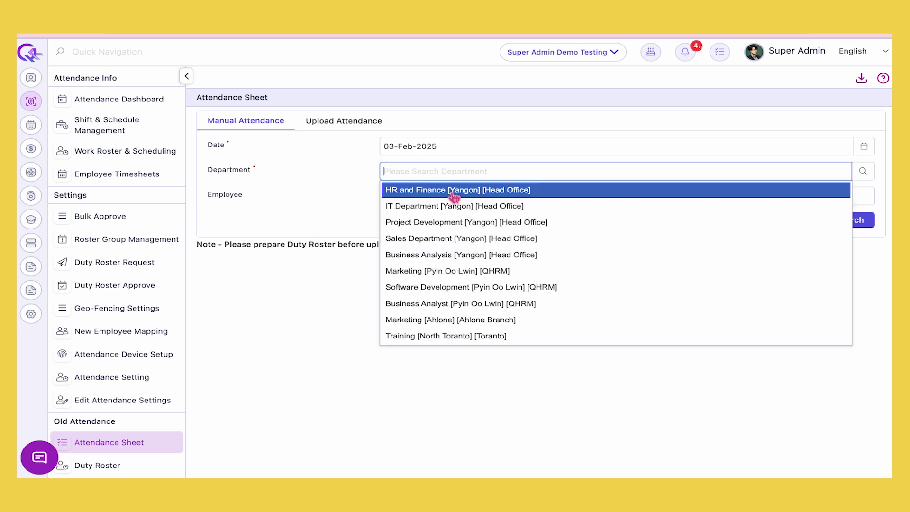
{"action": "left_click", "coordinate": [431, 191]}
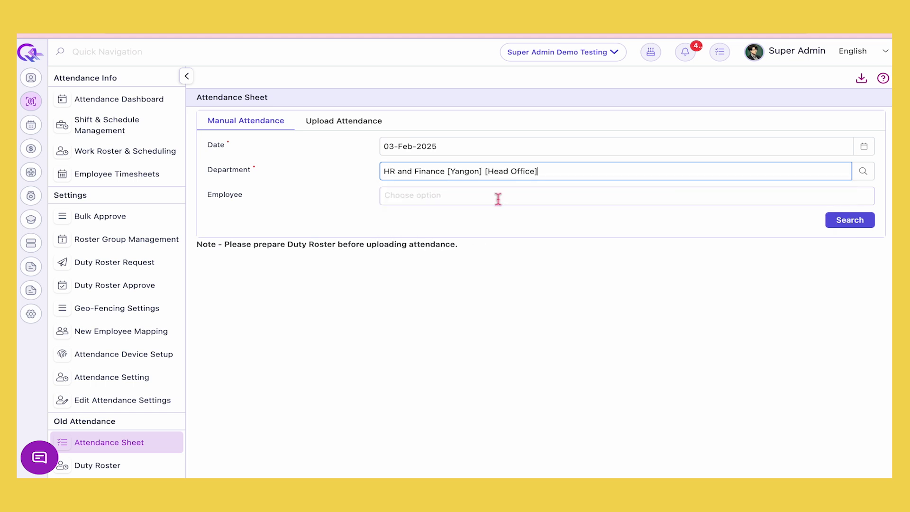
{"action": "left_click", "coordinate": [851, 227]}
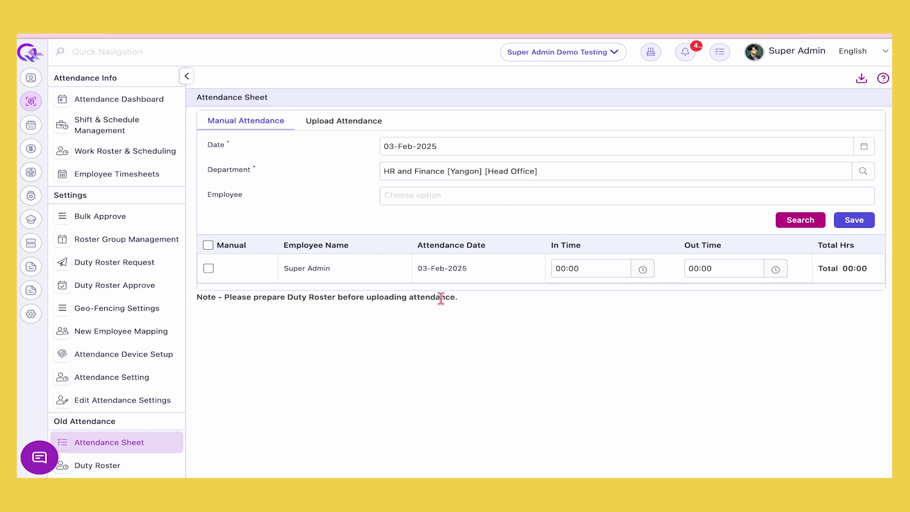
Mark all listed employees for manual attendance and save the sheet
{"action": "left_click", "coordinate": [209, 248]}
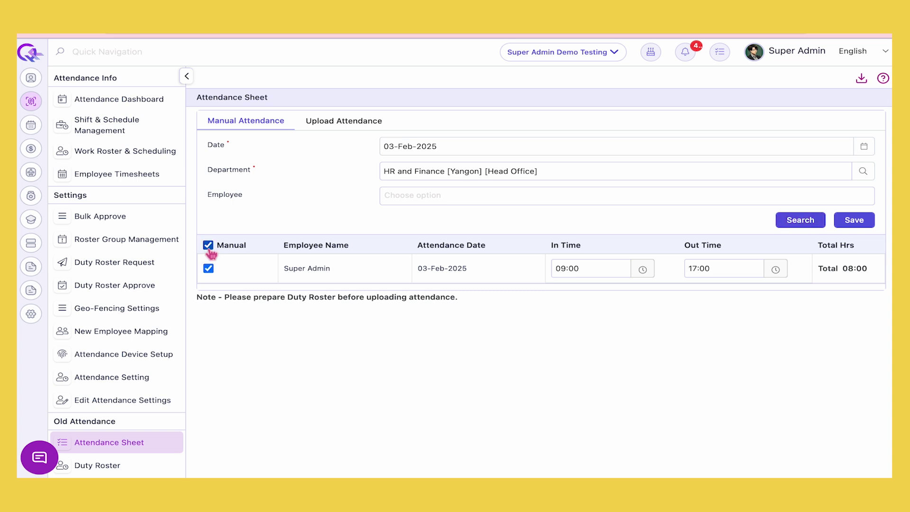
{"action": "left_click", "coordinate": [209, 247]}
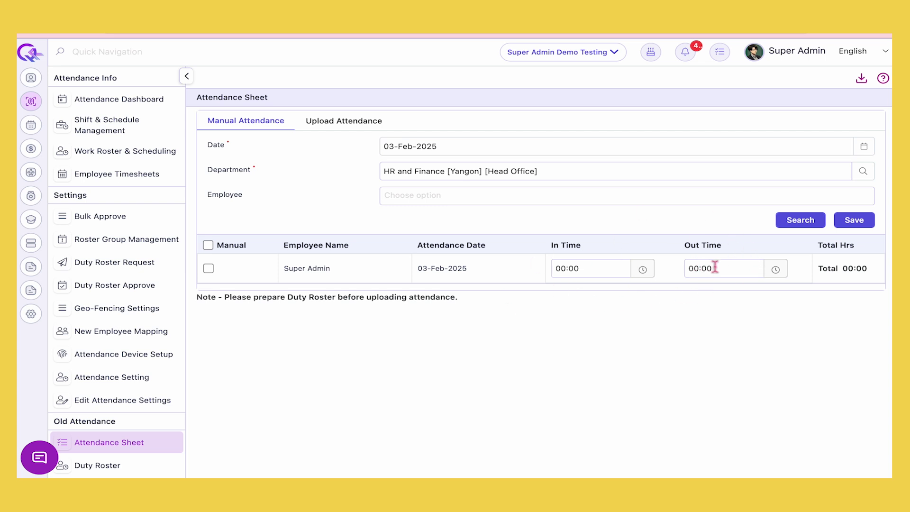
{"action": "left_click", "coordinate": [209, 247]}
{"action": "left_click", "coordinate": [856, 222]}
Download the sample file for Upload Attendance and open Sample (5).xlsx in Excel
{"action": "left_click", "coordinate": [337, 133]}
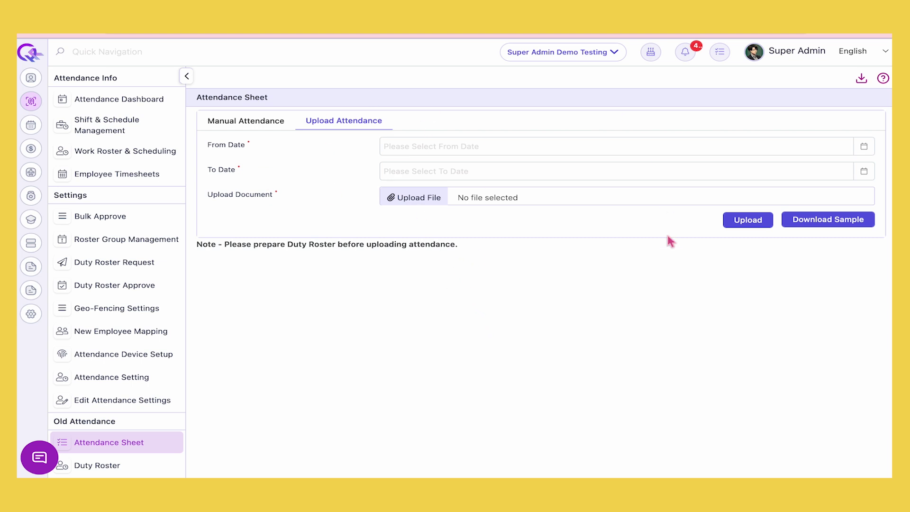
{"action": "left_click", "coordinate": [834, 228]}
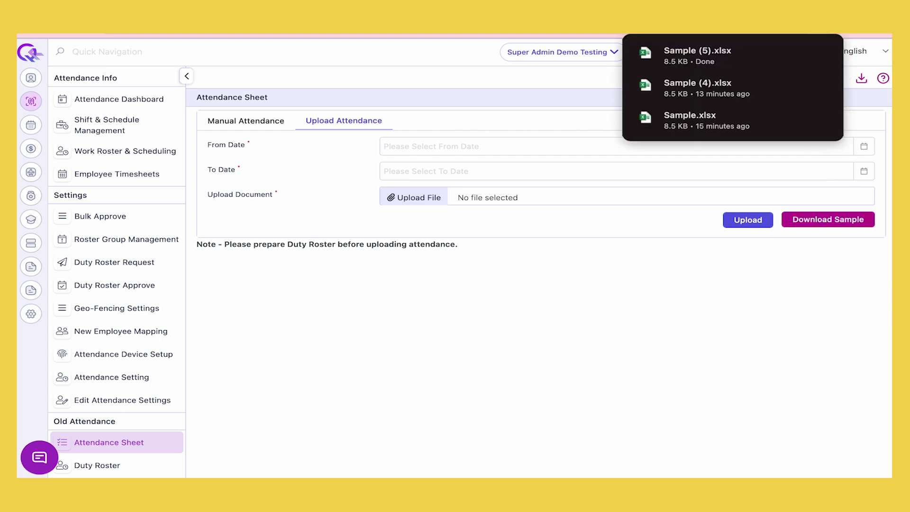
{"action": "left_click", "coordinate": [795, 54]}
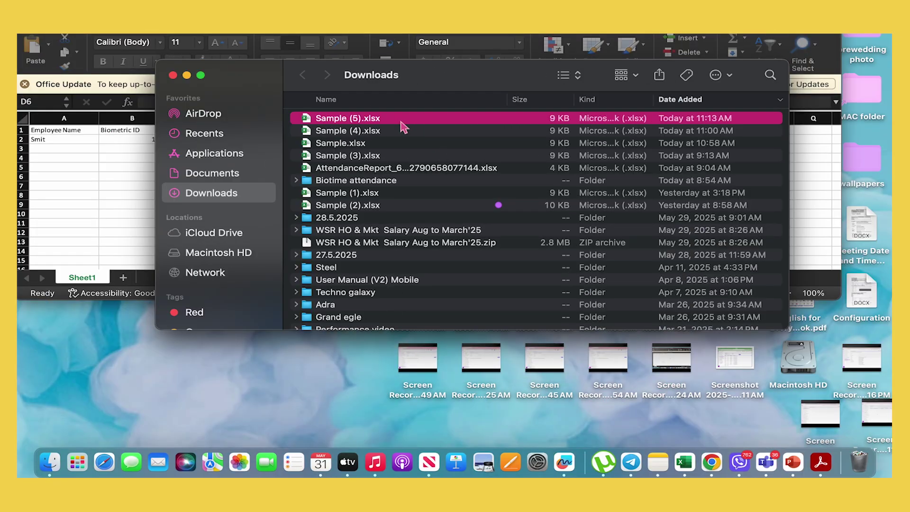
{"action": "double_click", "coordinate": [401, 123]}
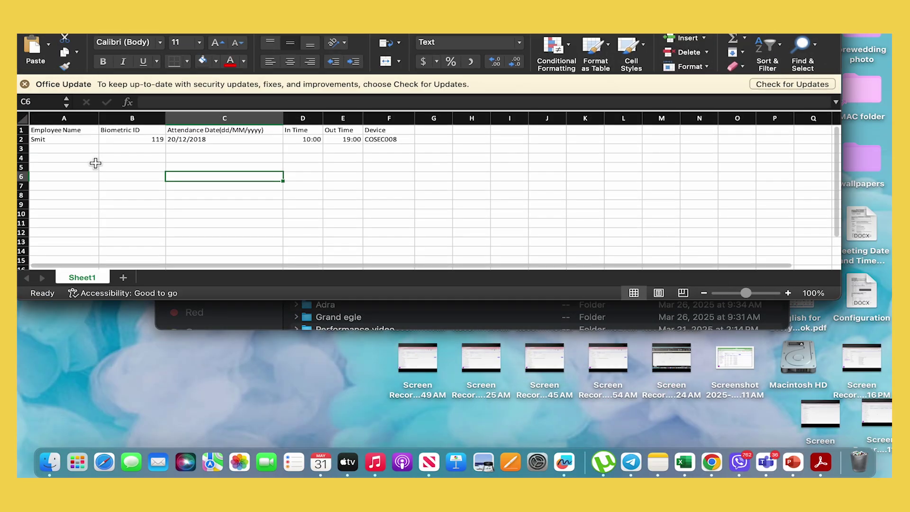
Examine the Employee Name, Biometric ID and Attendance Date (dd/MM/yyyy) columns of the sample sheet
{"action": "left_click", "coordinate": [107, 186]}
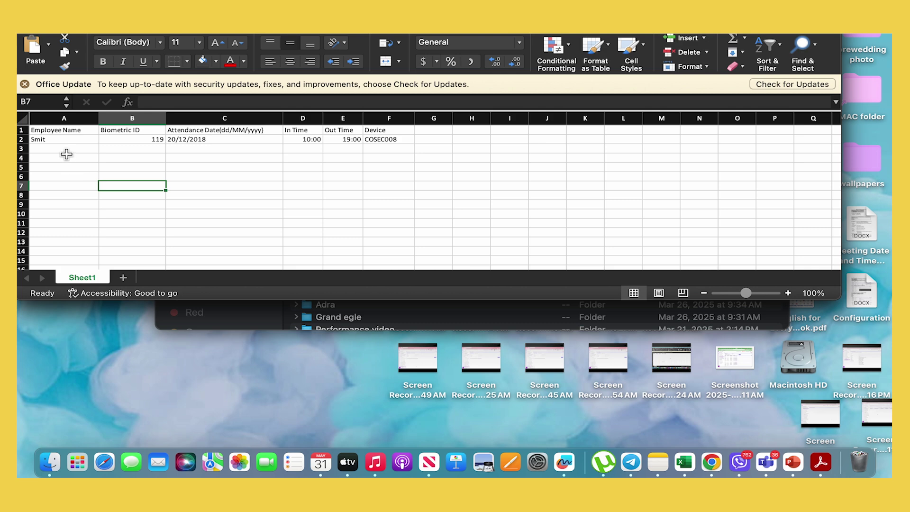
{"action": "left_click", "coordinate": [66, 153]}
{"action": "left_click_drag", "start_coordinate": [66, 153], "coordinate": [74, 237]}
{"action": "left_click", "coordinate": [147, 224]}
{"action": "left_click_drag", "start_coordinate": [132, 156], "coordinate": [138, 241]}
{"action": "left_click", "coordinate": [184, 148]}
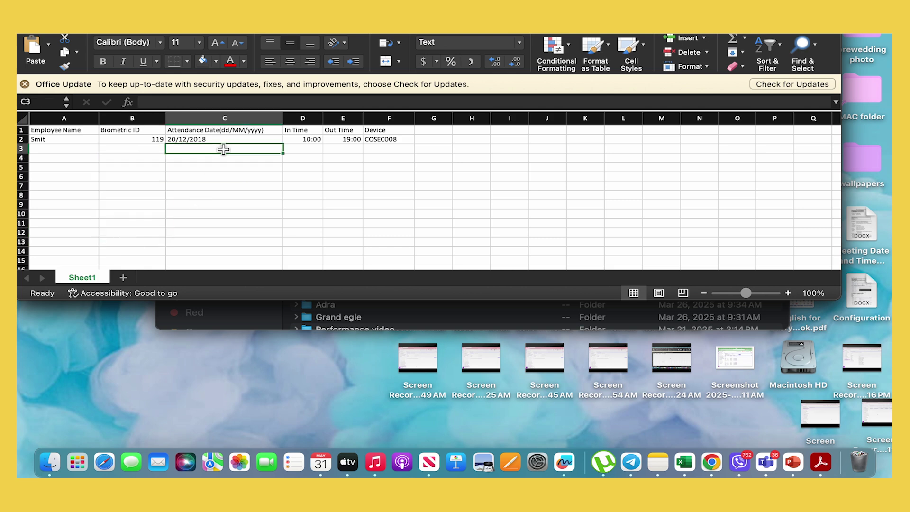
{"action": "left_click", "coordinate": [187, 132]}
{"action": "left_click", "coordinate": [229, 175]}
{"action": "left_click", "coordinate": [200, 142]}
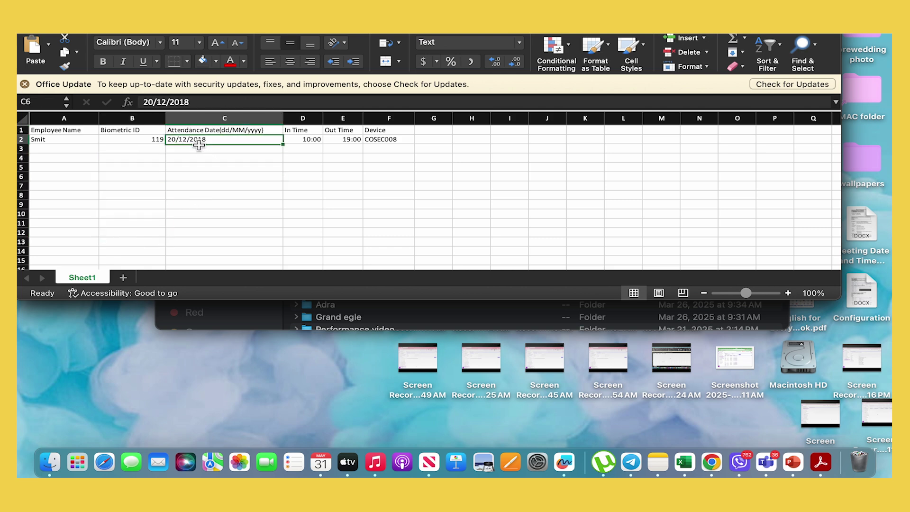
{"action": "left_click_drag", "start_coordinate": [204, 154], "coordinate": [209, 251]}
{"action": "left_click", "coordinate": [384, 216]}
Examine the In Time, Out Time and Device columns of the sample sheet
{"action": "left_click_drag", "start_coordinate": [301, 148], "coordinate": [343, 149]}
{"action": "left_click", "coordinate": [354, 199]}
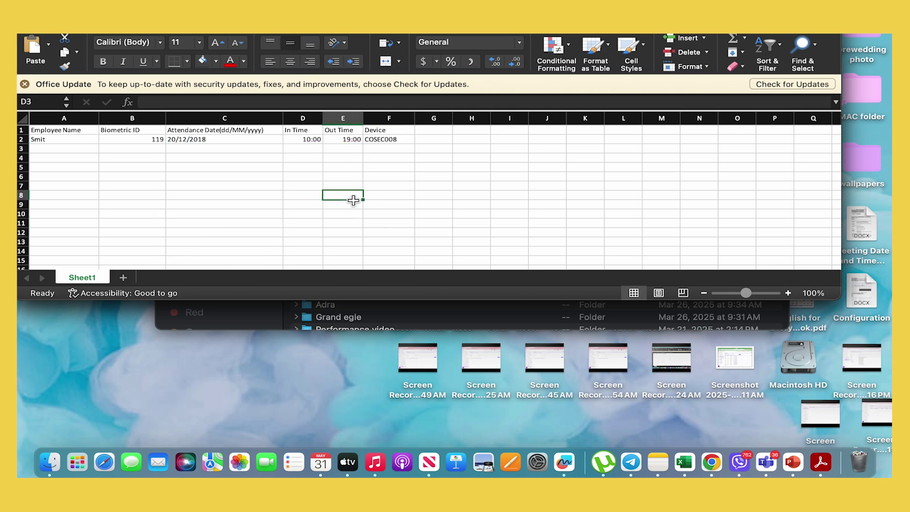
{"action": "left_click_drag", "start_coordinate": [310, 152], "coordinate": [342, 239]}
{"action": "left_click", "coordinate": [346, 187]}
{"action": "left_click", "coordinate": [417, 213]}
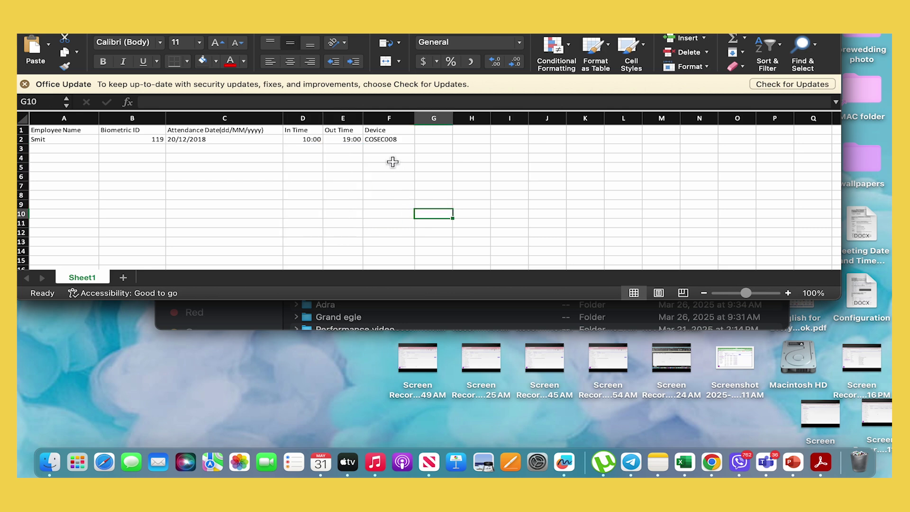
{"action": "left_click", "coordinate": [388, 141]}
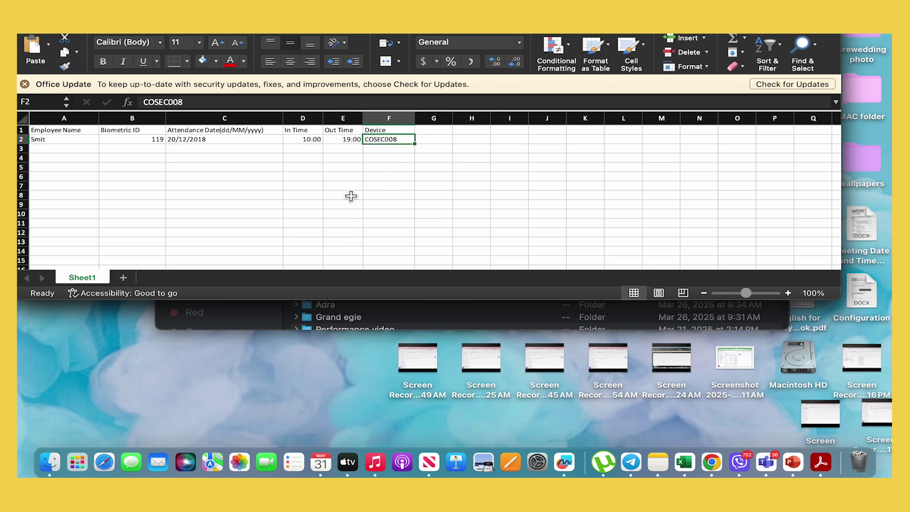
{"action": "left_click", "coordinate": [308, 205]}
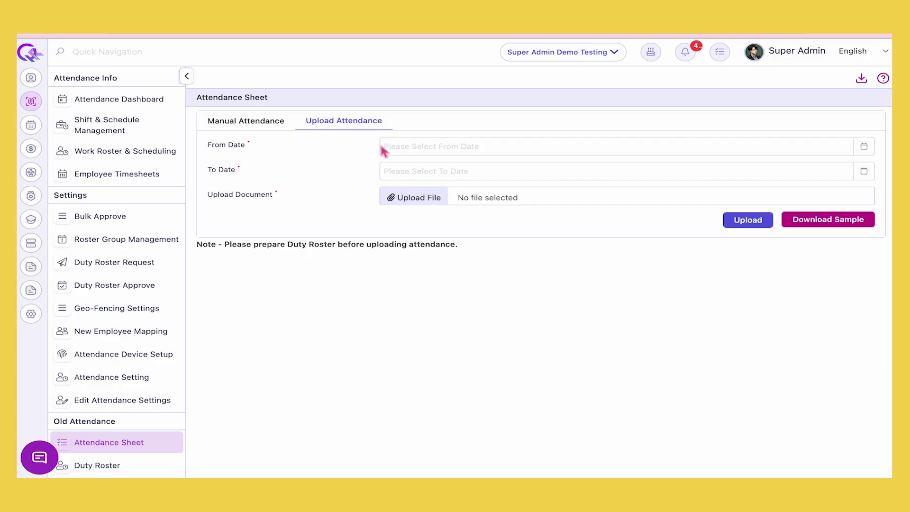
Set the attendance upload period in QHRM from 01-May-2025 to 31-May-2025, checking it against the sample's date column
{"action": "left_click", "coordinate": [431, 151]}
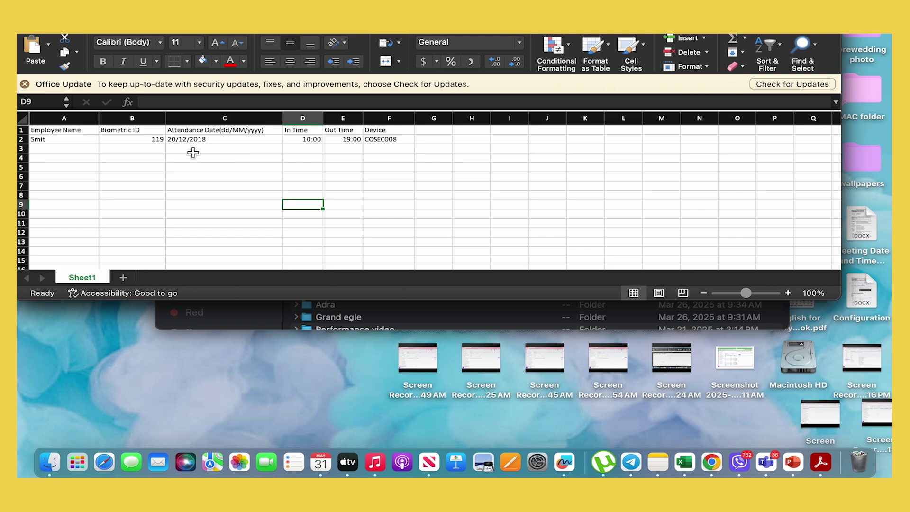
{"action": "left_click", "coordinate": [193, 152]}
{"action": "left_click_drag", "start_coordinate": [193, 151], "coordinate": [206, 216]}
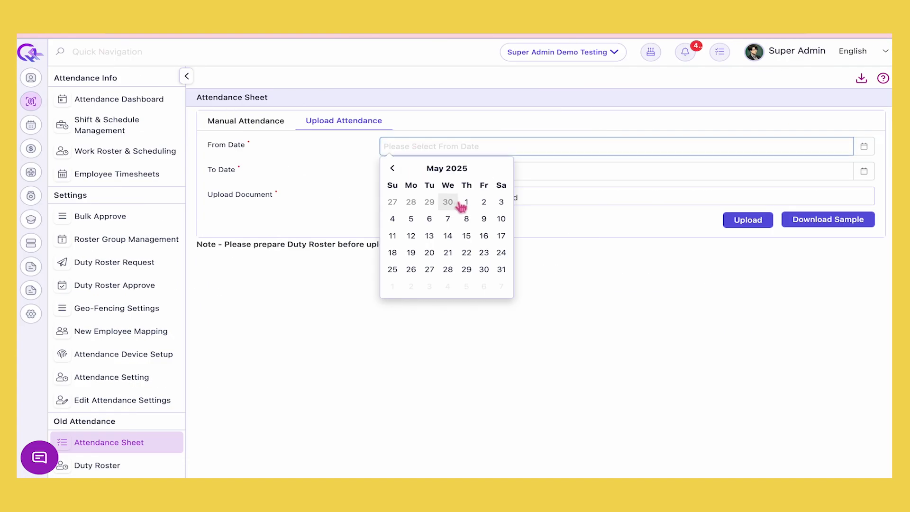
{"action": "left_click", "coordinate": [464, 203]}
{"action": "left_click", "coordinate": [408, 172]}
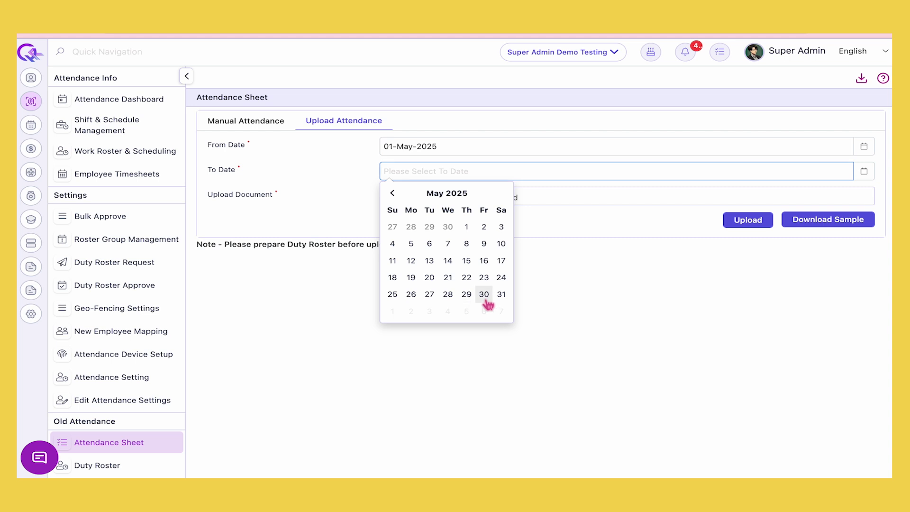
{"action": "left_click", "coordinate": [501, 295]}
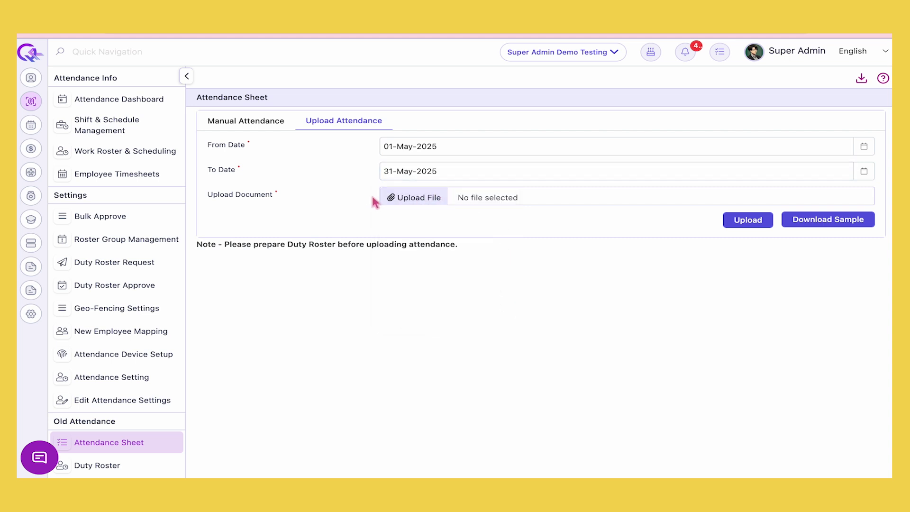
Attach Sample (5).xlsx from the Downloads folder as the attendance upload document
{"action": "left_click", "coordinate": [425, 205]}
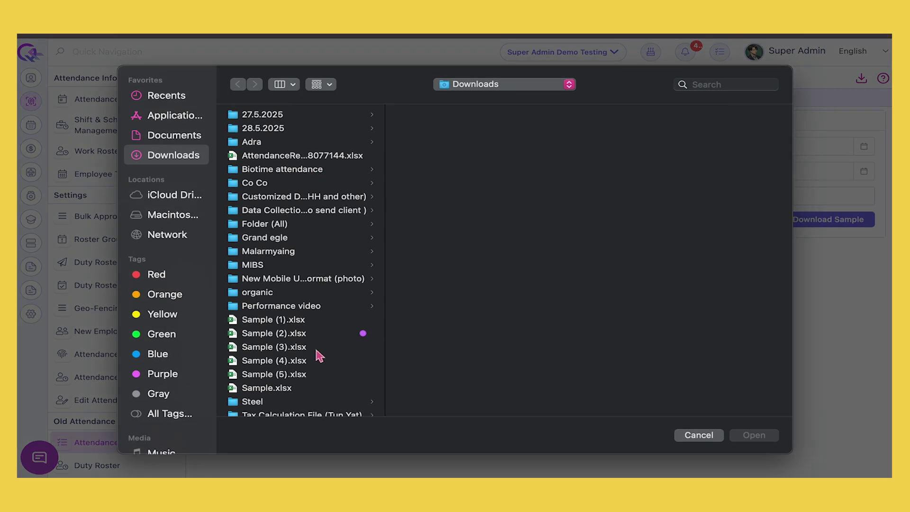
{"action": "left_click", "coordinate": [301, 376]}
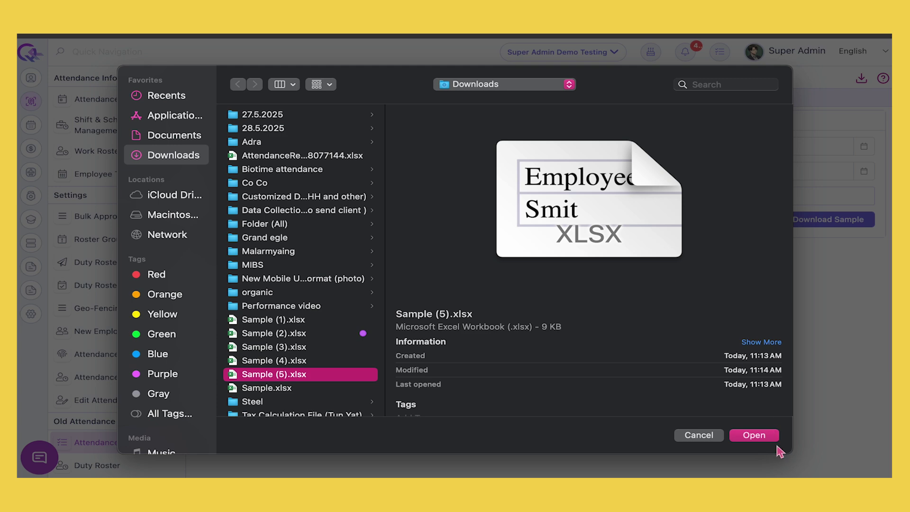
{"action": "left_click", "coordinate": [759, 436]}
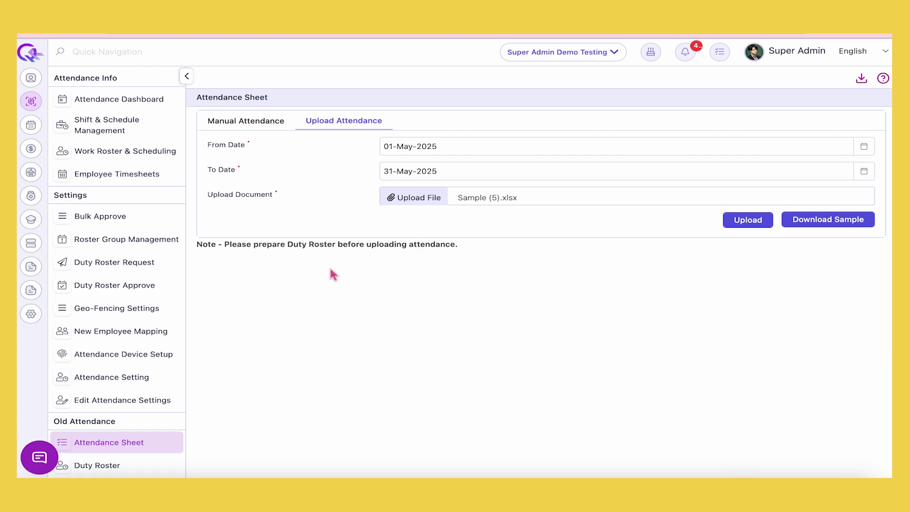
Open the support chat and go back from the QSY-Z conversation to the chat's home view
{"action": "left_click", "coordinate": [39, 457]}
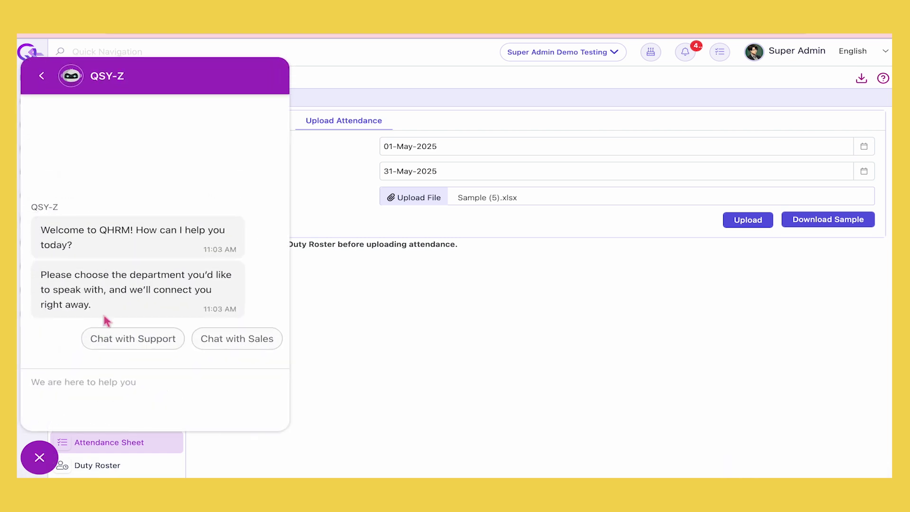
{"action": "left_click", "coordinate": [41, 77]}
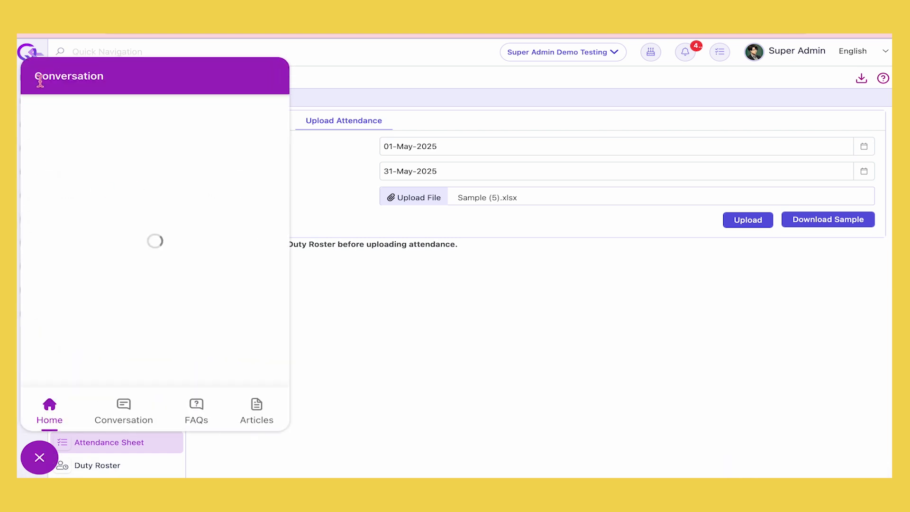